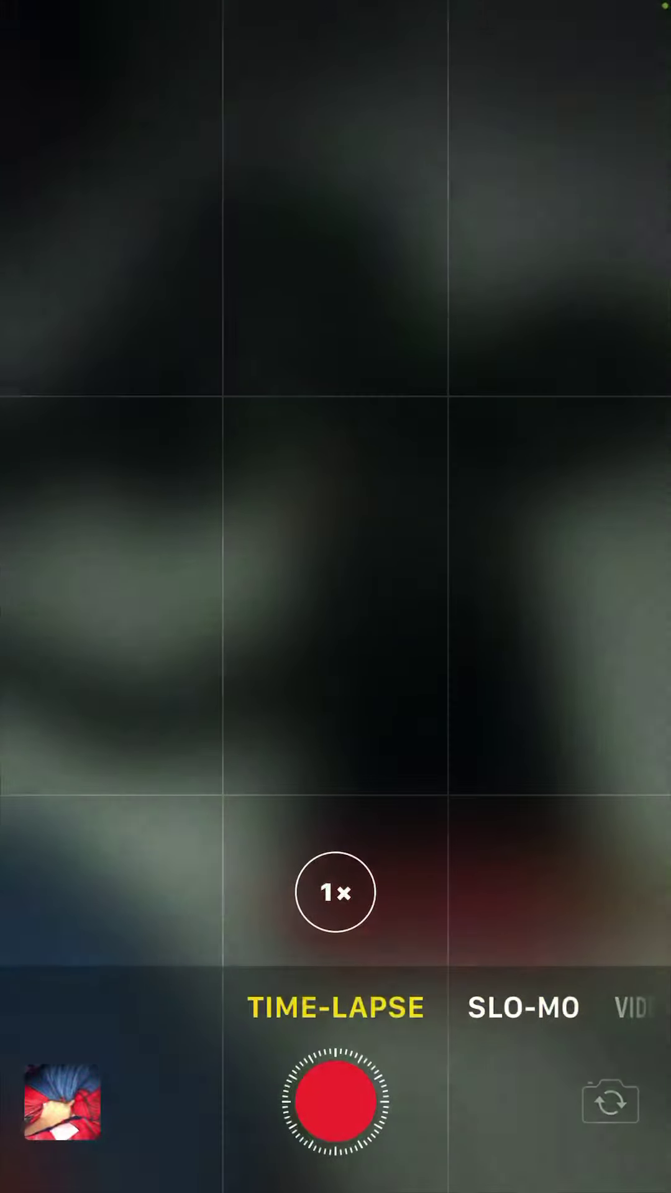
Switch from slow motion to normal video, turn the flash off, and open Control Center.
{"action": "left_click", "coordinate": [524, 1006]}
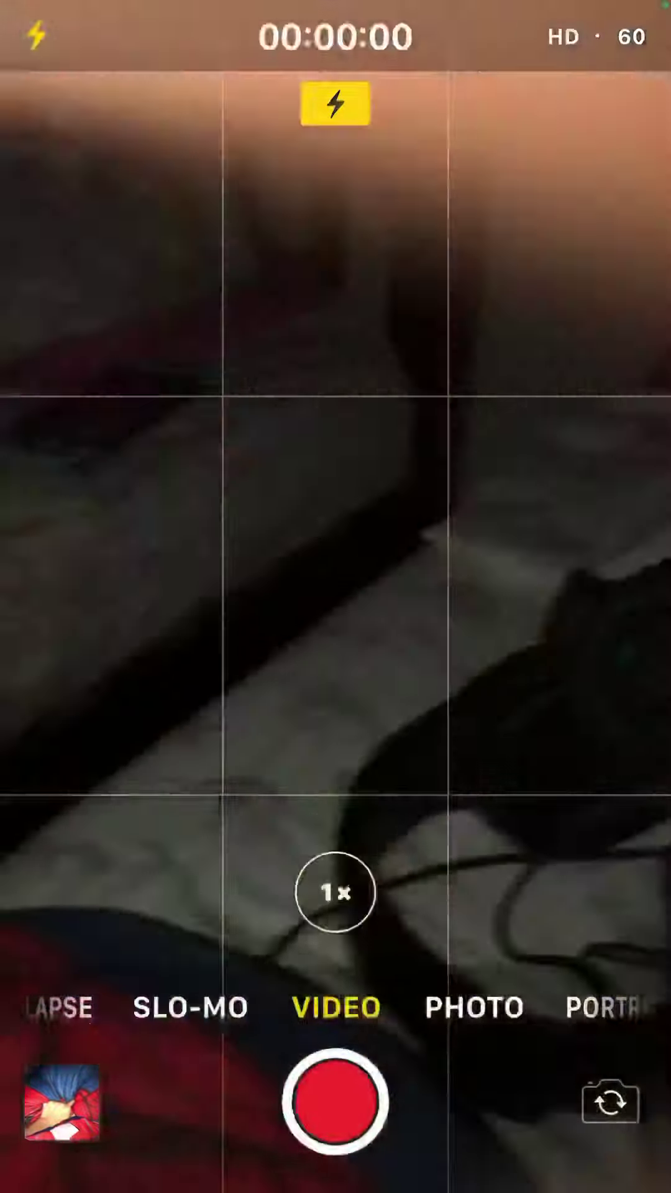
{"action": "left_click", "coordinate": [36, 36]}
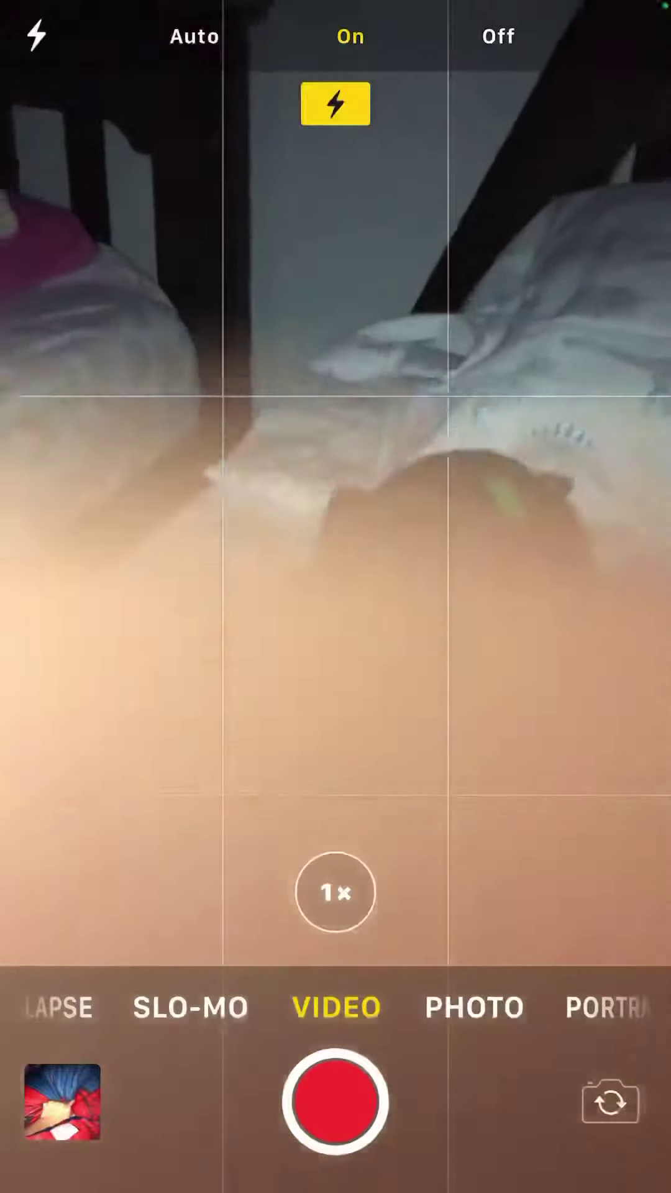
{"action": "left_click", "coordinate": [497, 36]}
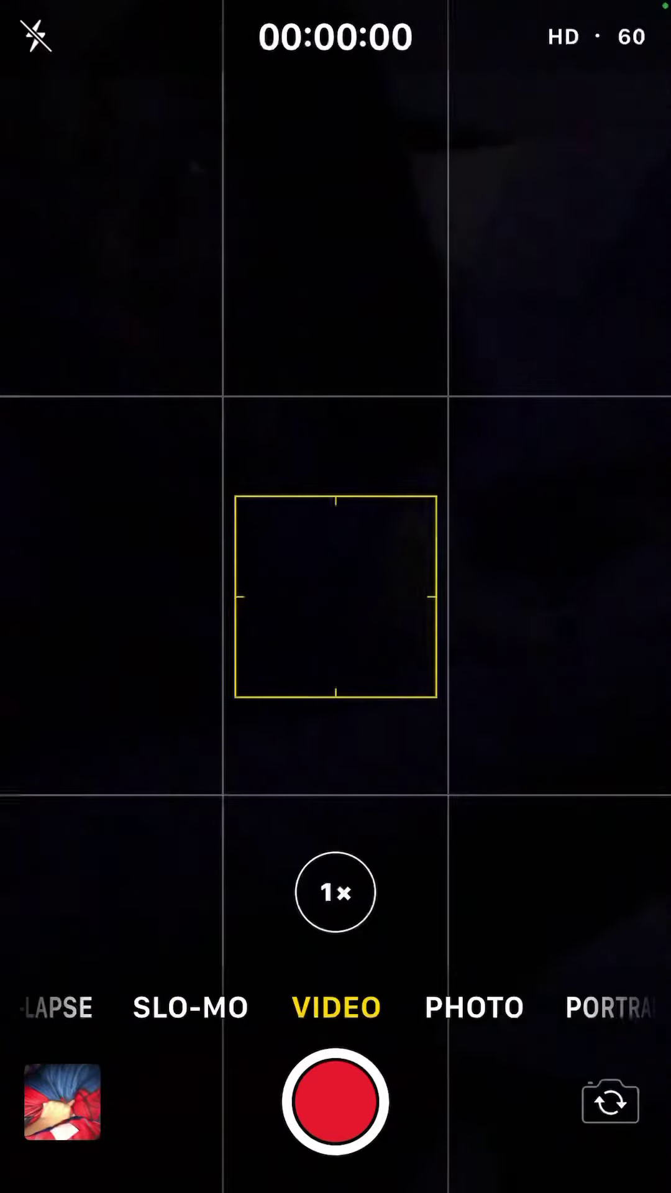
{"action": "key", "text": "super"}
{"action": "left_click_drag", "start_coordinate": [336, 1184], "coordinate": [335, 559]}
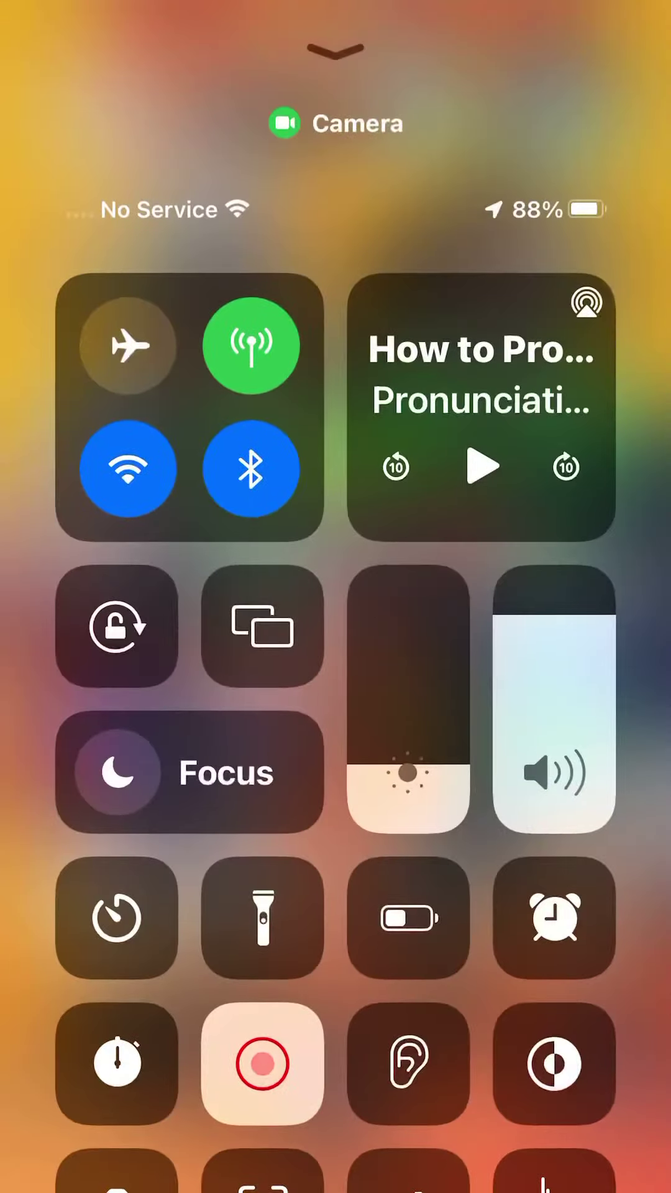